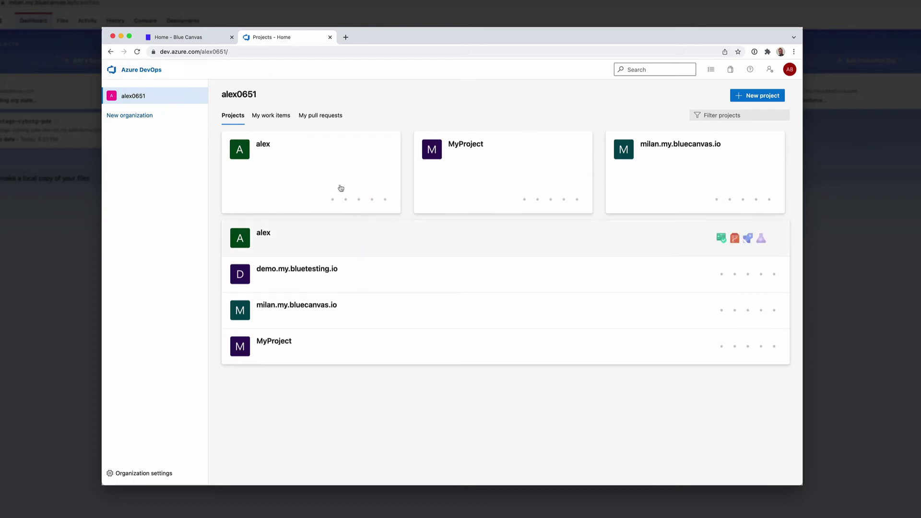
Switch to Blue Canvas and start connecting Azure DevOps from the issue tracker integration settings
left_click(192, 37)
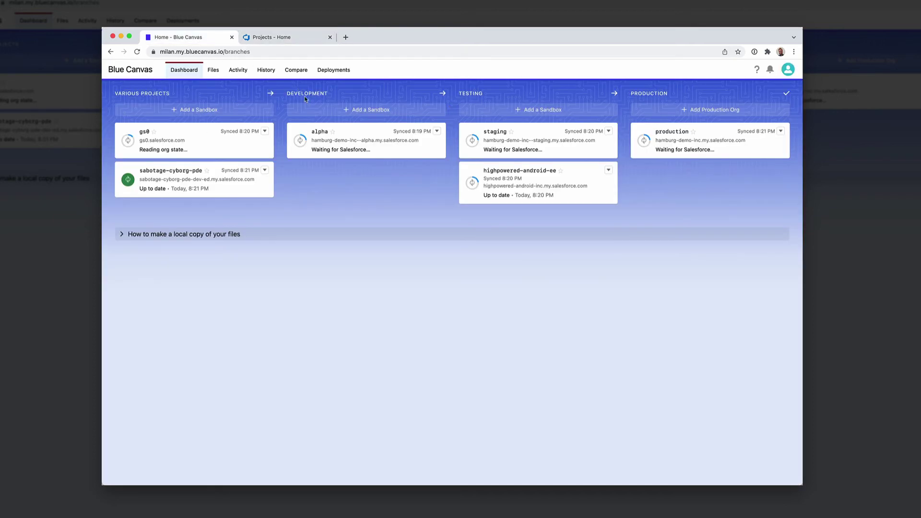
left_click(788, 69)
left_click(724, 114)
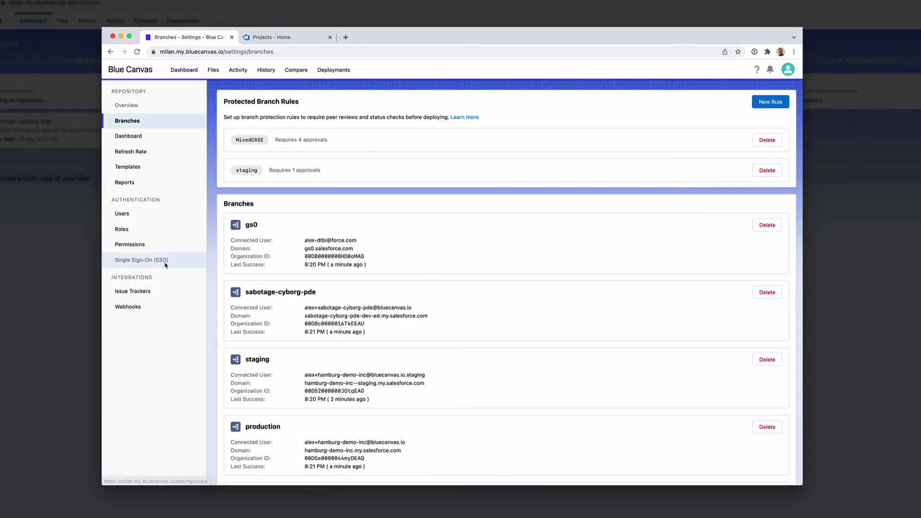
left_click(134, 291)
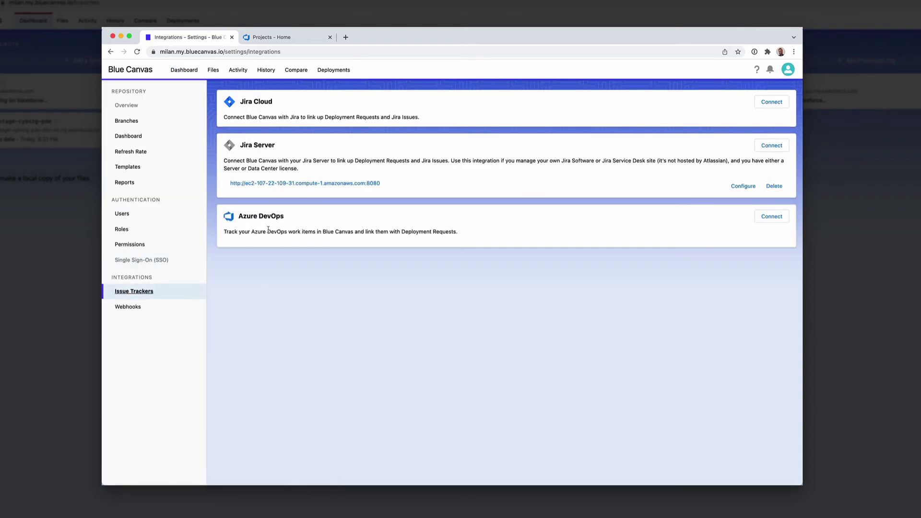
left_click(773, 216)
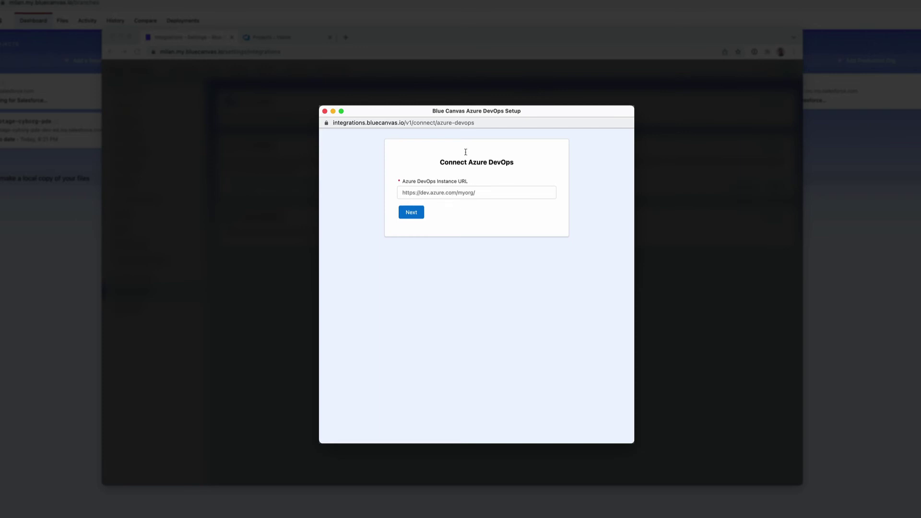
Copy the organization URL from Azure DevOps, enter it as the Azure DevOps instance URL in the setup popup, and continue
left_click(283, 45)
left_click(284, 40)
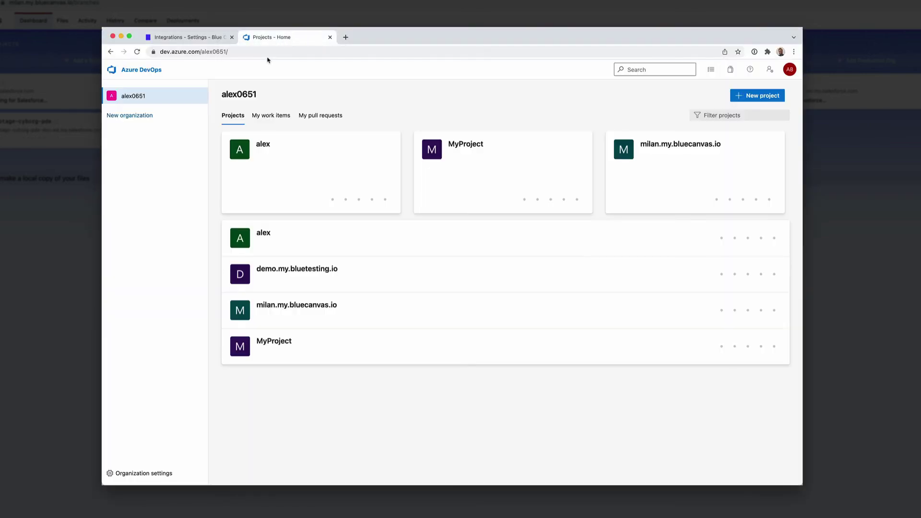
left_click(266, 53)
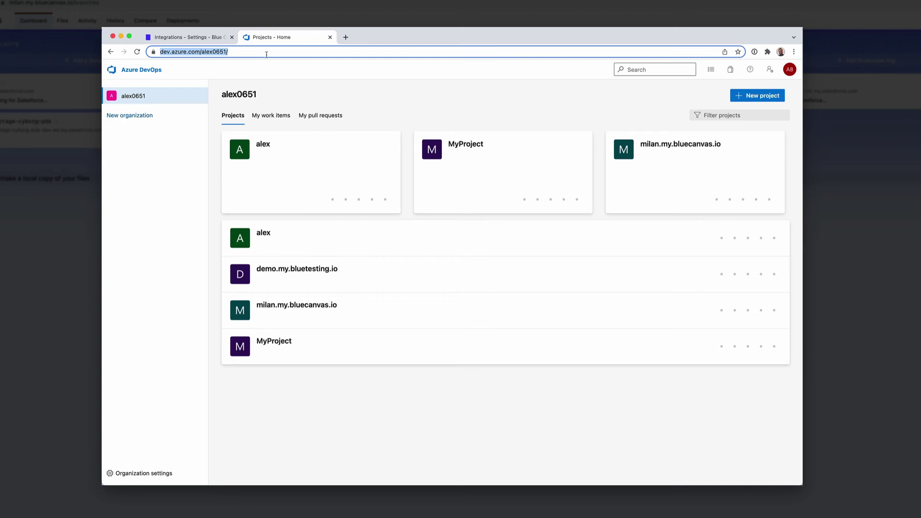
left_click(214, 41)
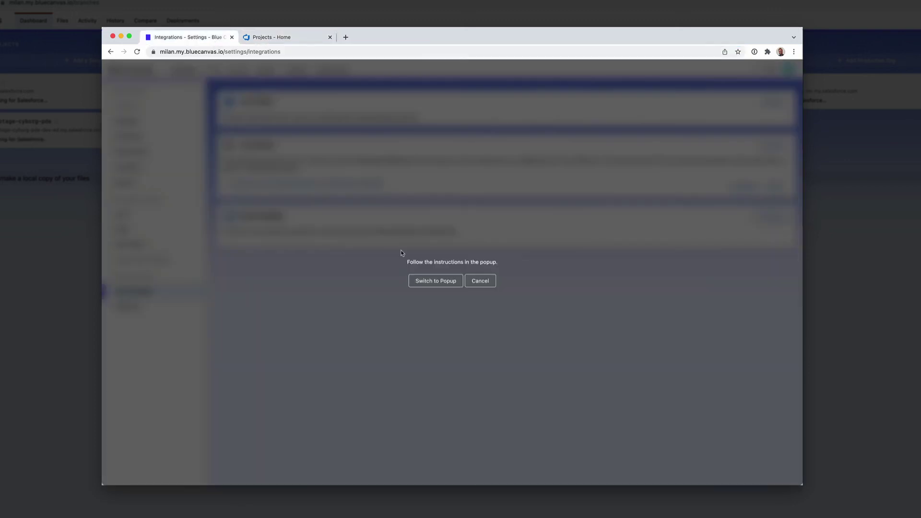
left_click(433, 283)
left_click(438, 192)
left_click(440, 211)
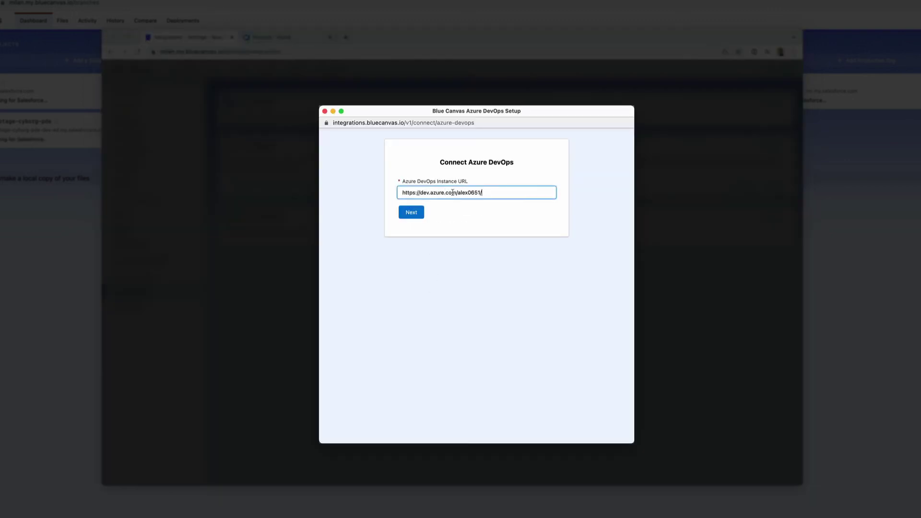
left_click(418, 213)
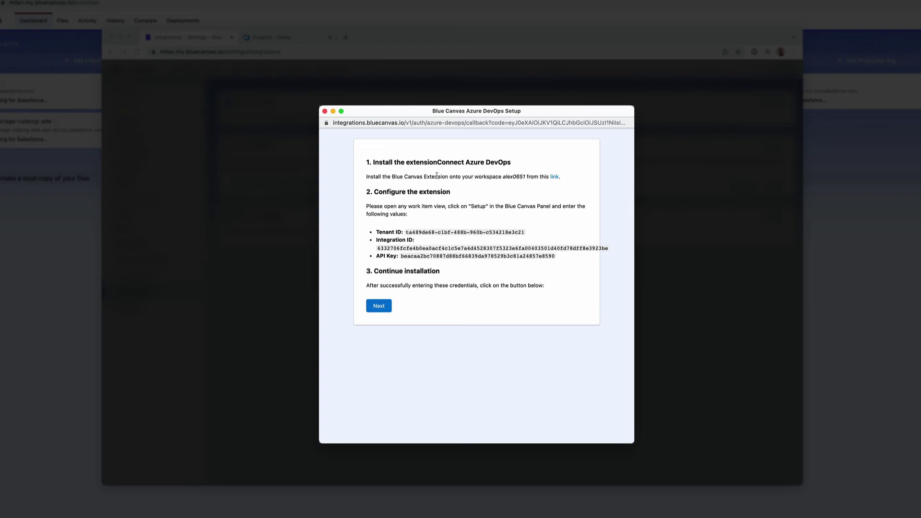
Install the linked Blue Canvas Integration for Azure DevOps extension on the preselected organization and return to the setup instructions
left_click(554, 177)
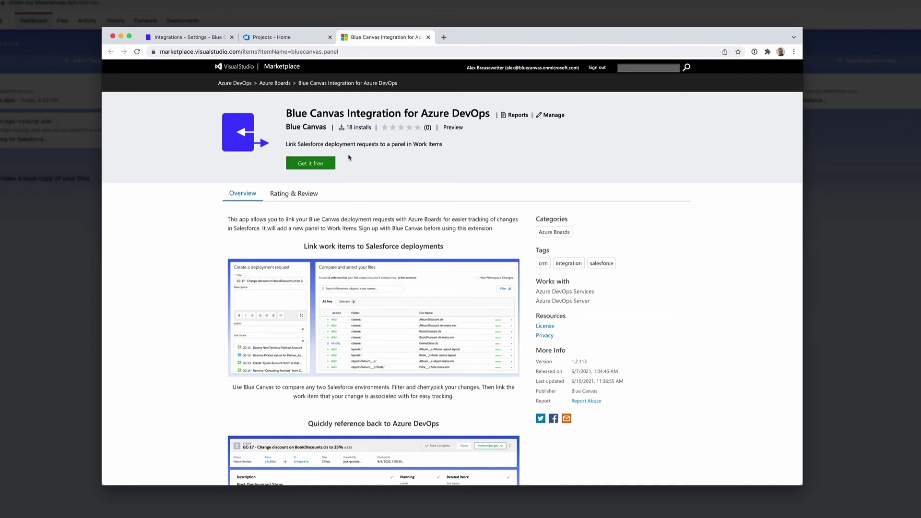
left_click(311, 163)
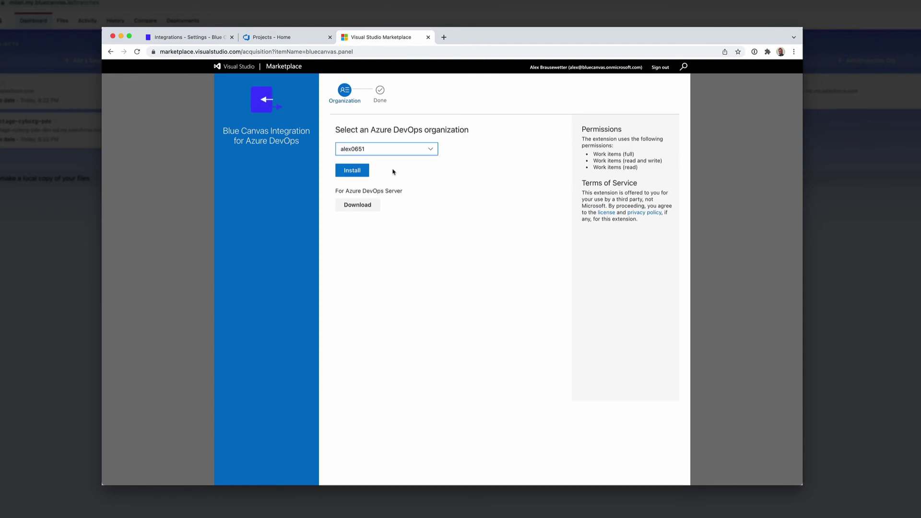
left_click(352, 172)
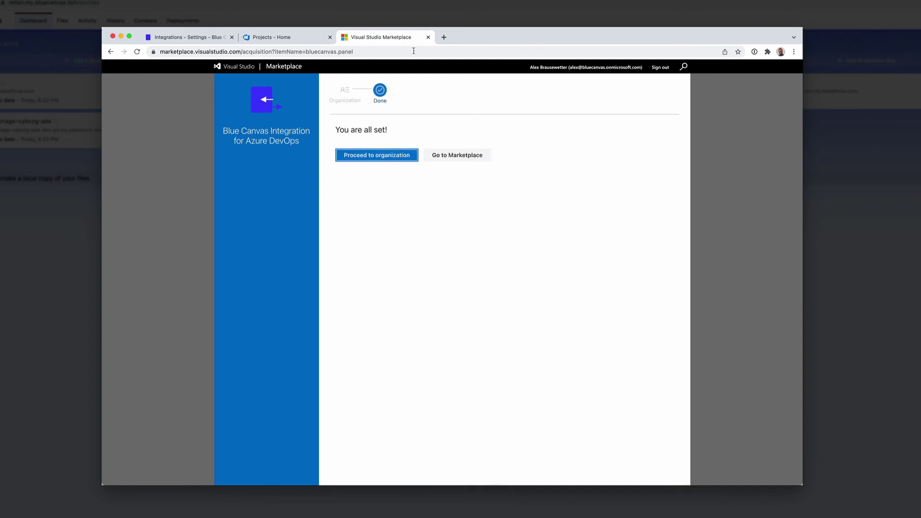
left_click(427, 38)
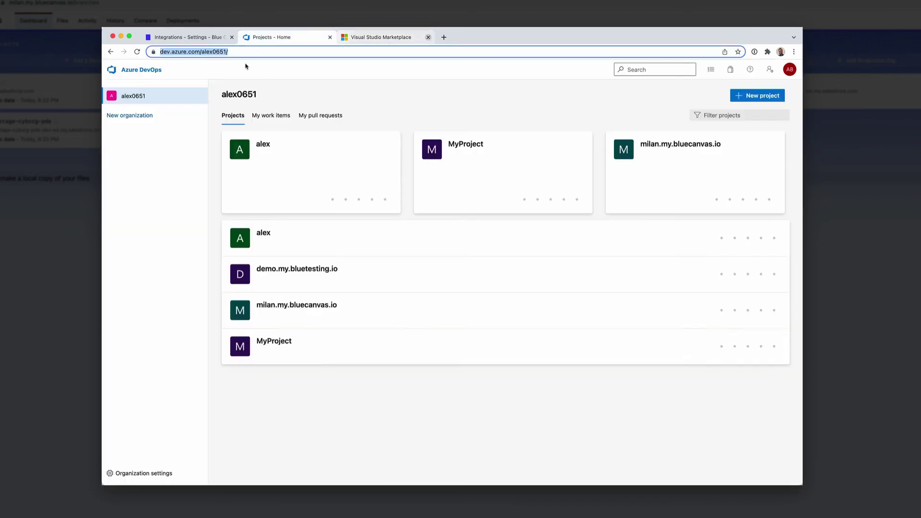
key("ctrl+shift+Tab")
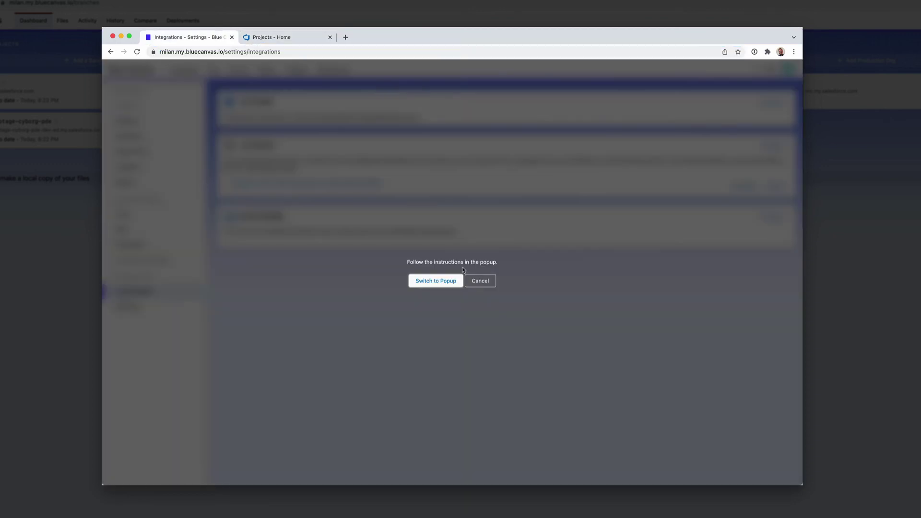
left_click(438, 283)
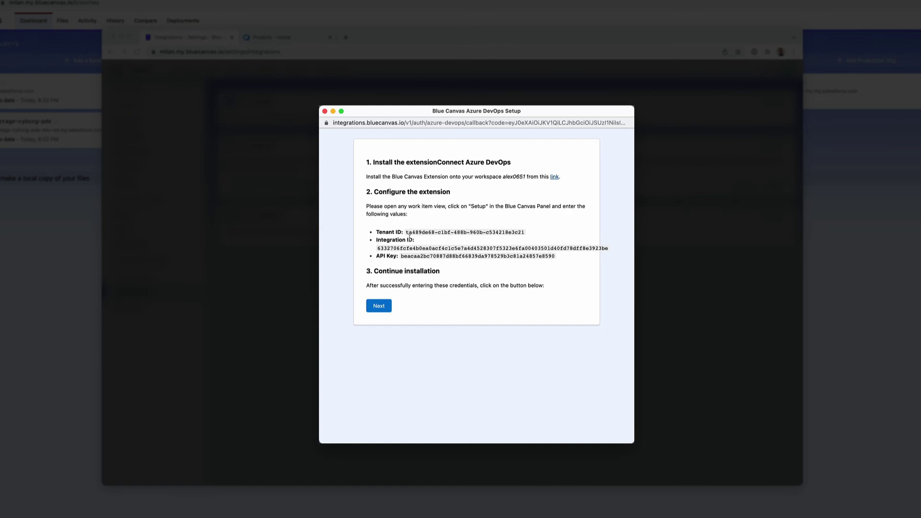
Switch to Azure DevOps and open the Sample work item from the work items of Sample Project
left_click(291, 39)
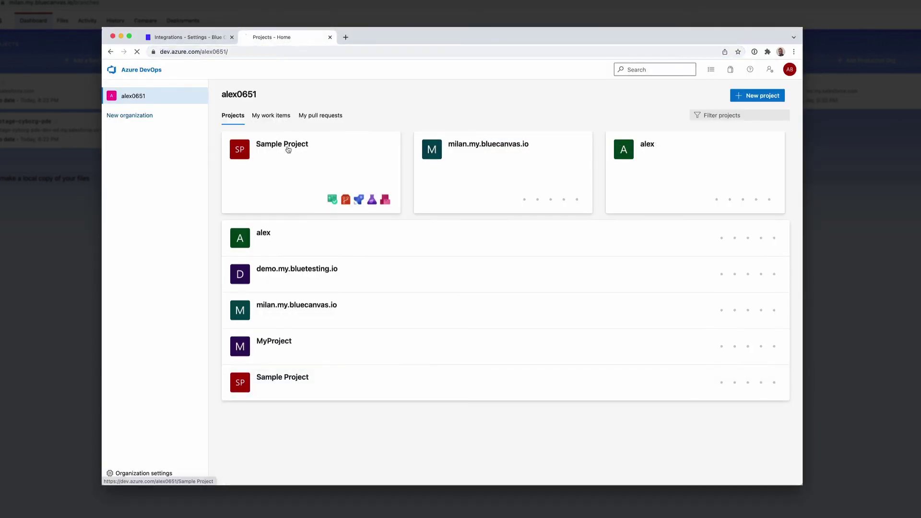
left_click(306, 147)
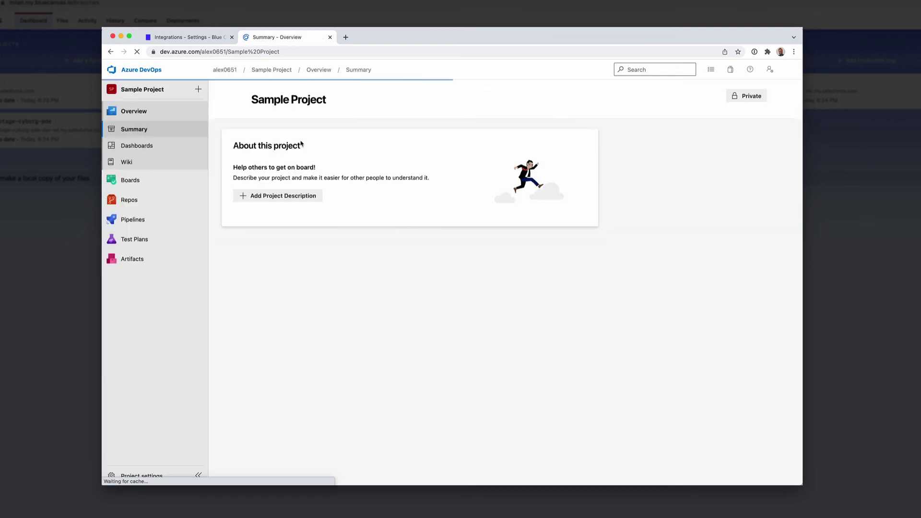
left_click(137, 181)
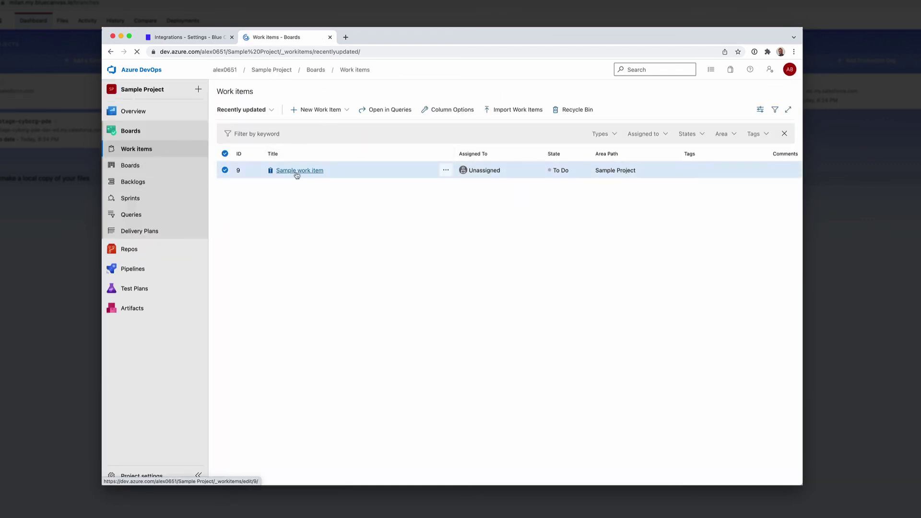
left_click(306, 172)
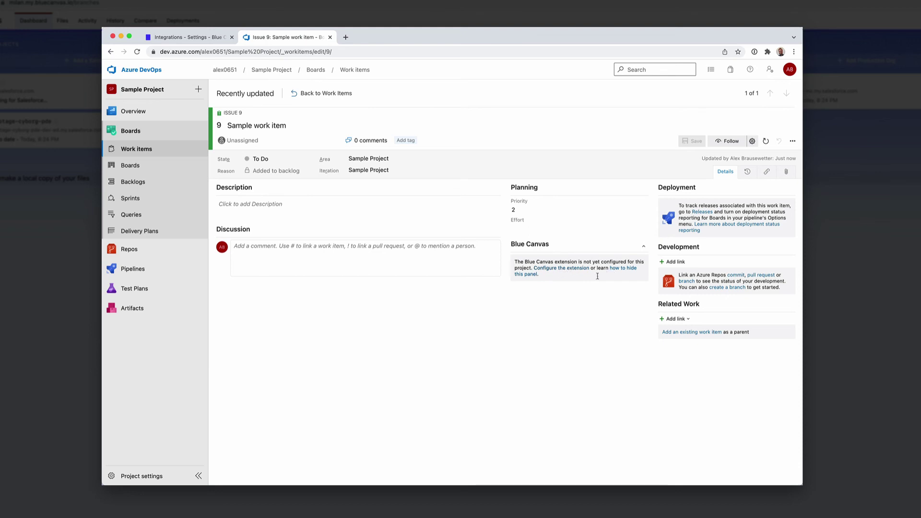
left_click(563, 269)
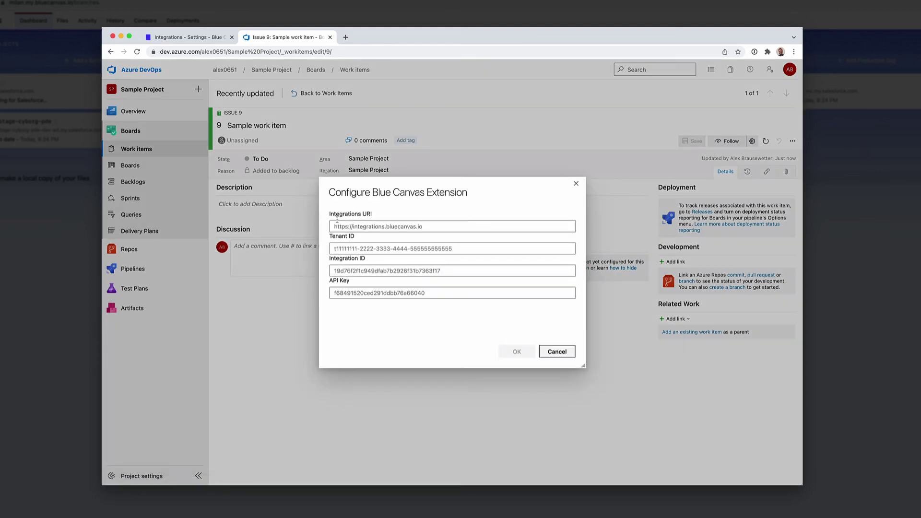
left_click_drag(338, 220, 379, 217)
left_click(381, 226)
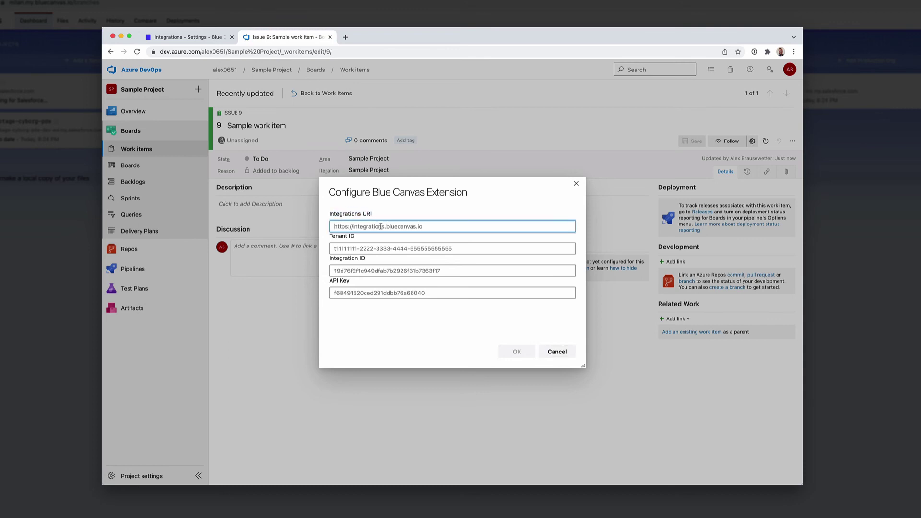
type("https://integrations.bluecanvas.io")
Copy the tenant ID from the Blue Canvas setup popup into the extension configuration in Azure DevOps
left_click(199, 40)
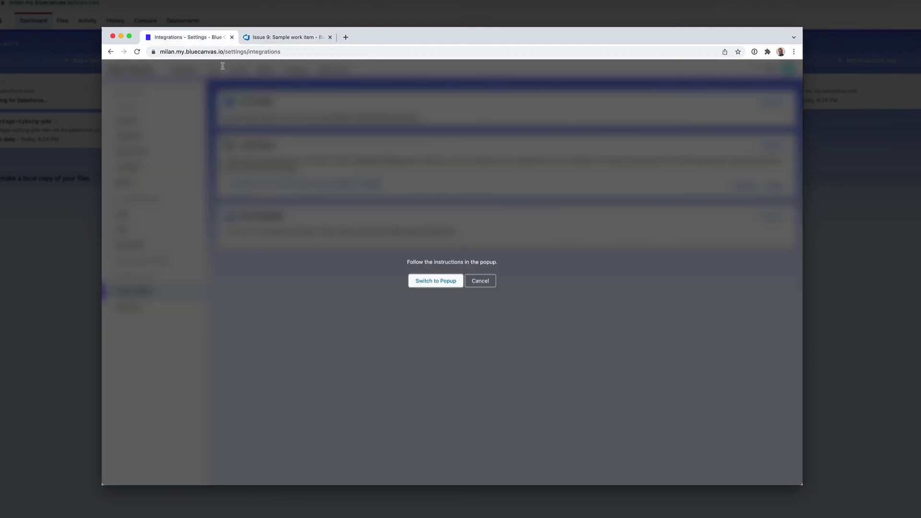
left_click(457, 282)
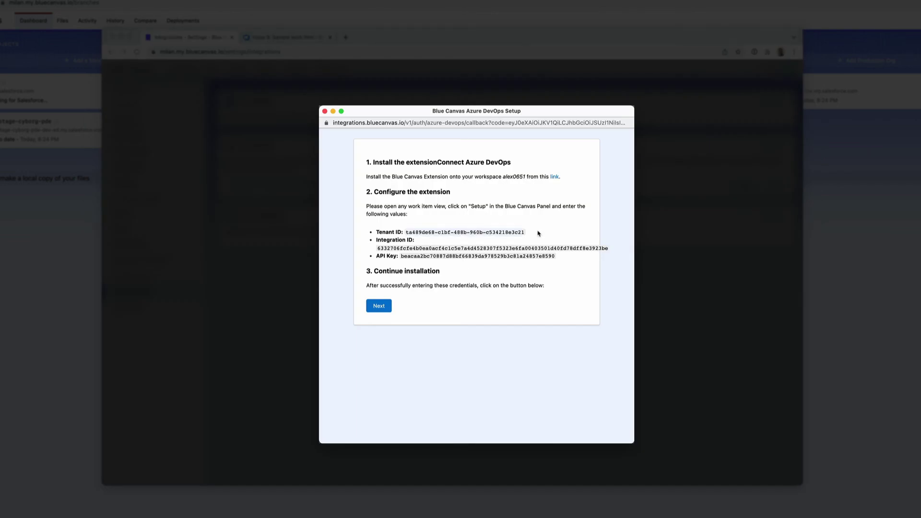
left_click(246, 37)
left_click(272, 40)
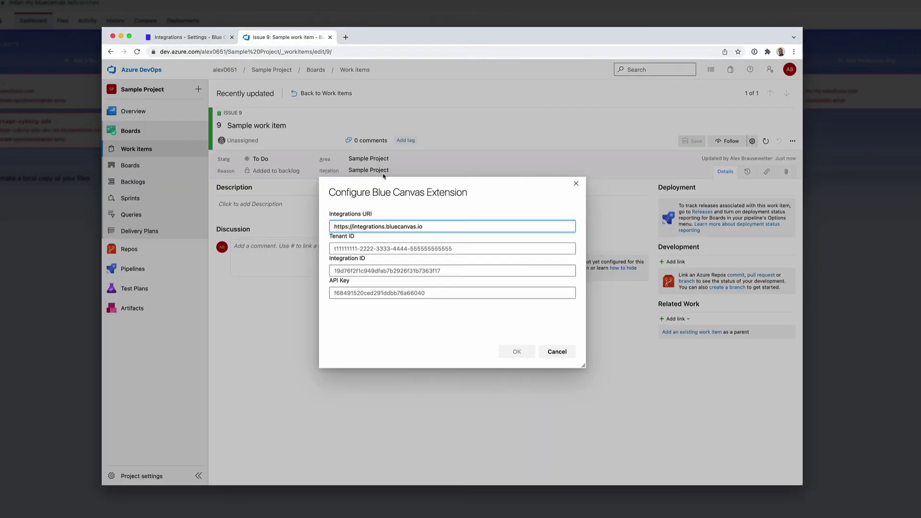
Copy the integration ID from the Blue Canvas setup popup into the extension configuration in Azure DevOps
left_click(199, 37)
left_click(442, 283)
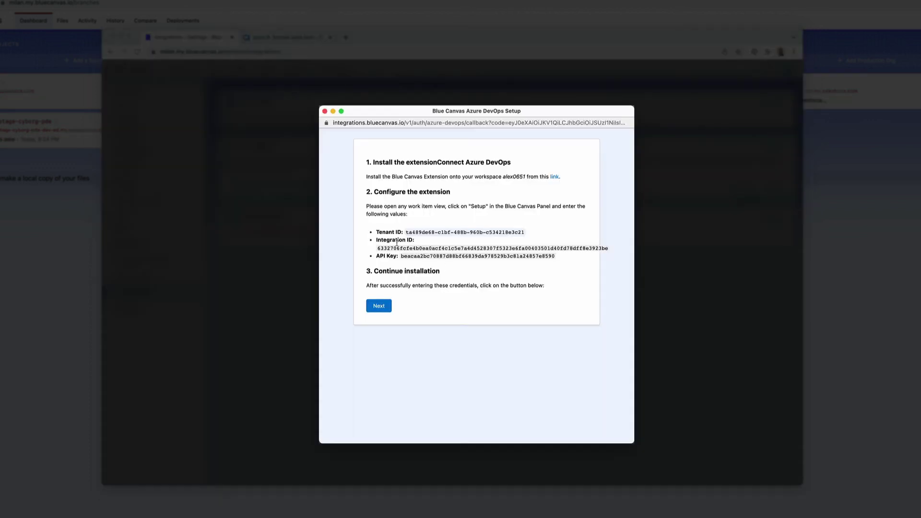
left_click(281, 44)
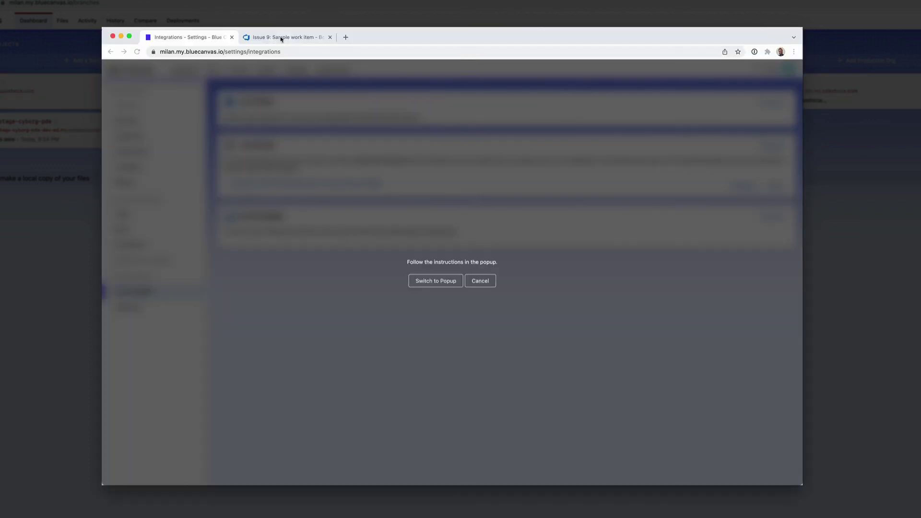
left_click(283, 39)
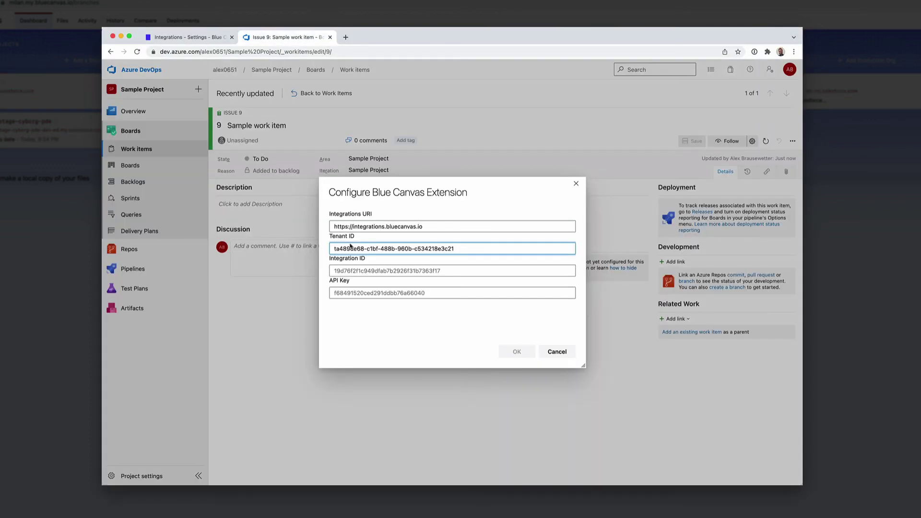
Copy the API key from the Blue Canvas setup popup into the extension's API Key field and confirm the configuration
left_click(209, 39)
left_click(444, 282)
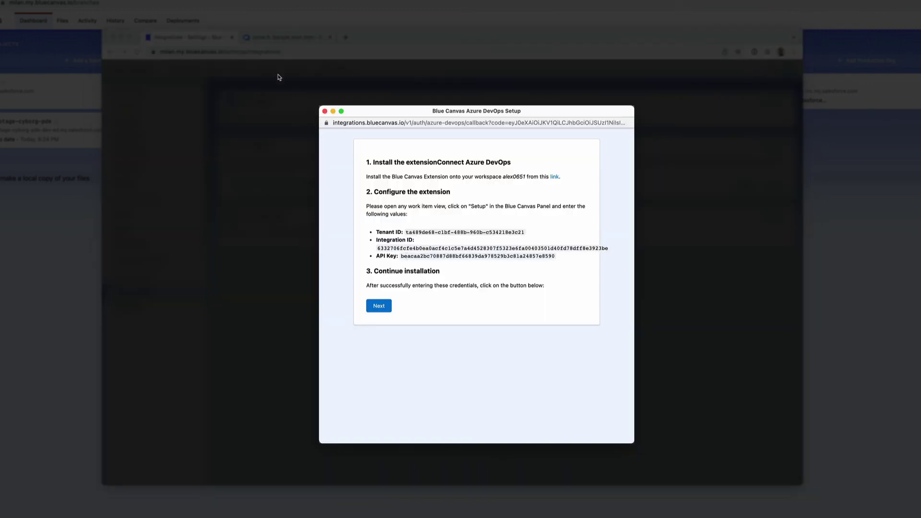
left_click(298, 59)
left_click(288, 38)
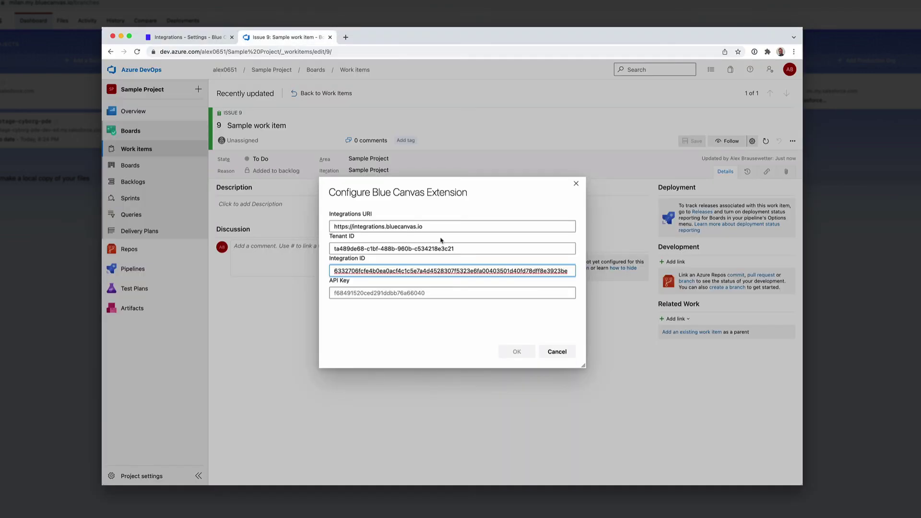
left_click(446, 296)
key("super+v")
left_click(517, 352)
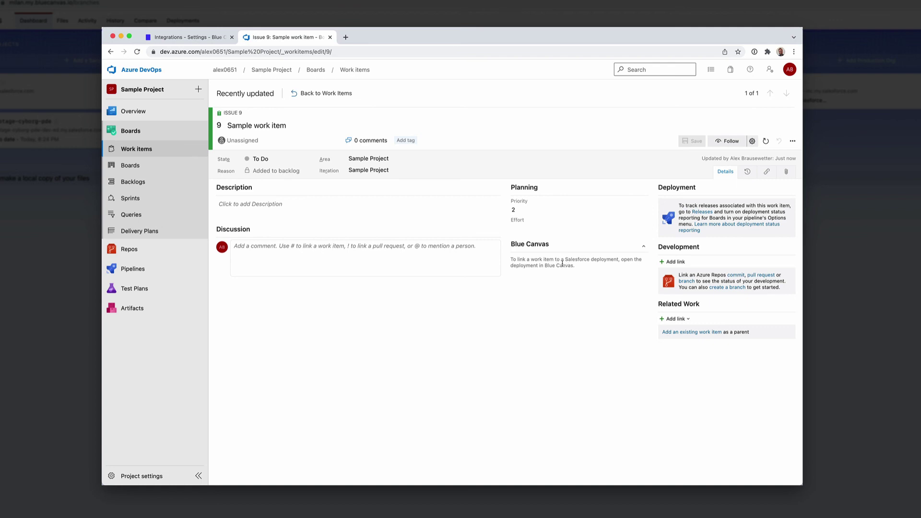
Return to the Blue Canvas setup popup and complete the Azure DevOps connection
left_click(172, 38)
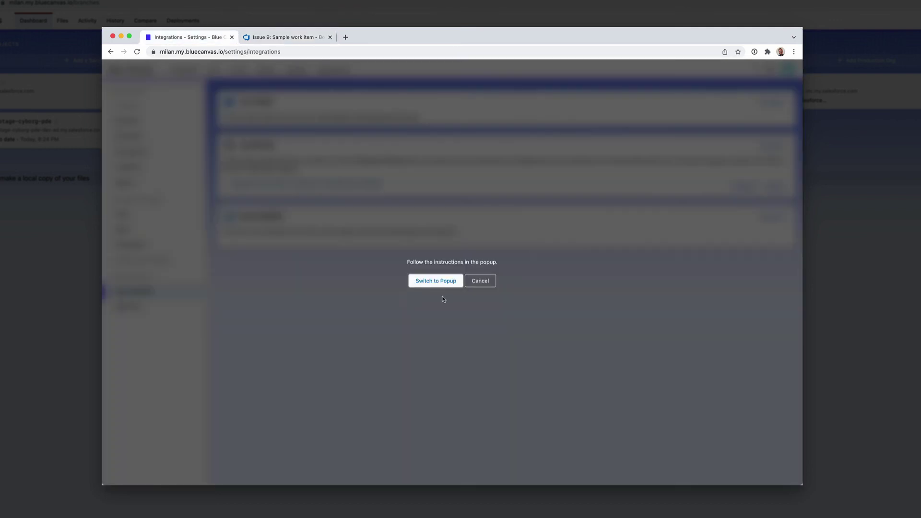
left_click(437, 282)
left_click(386, 309)
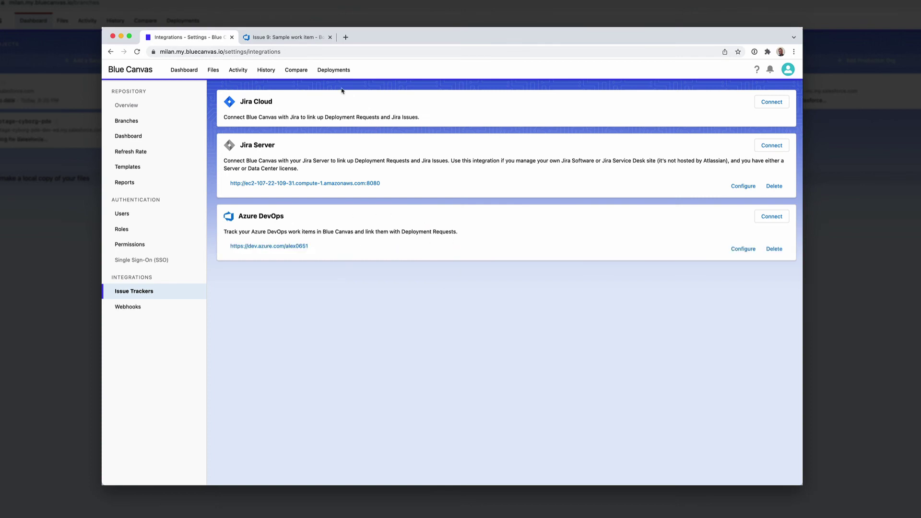
Start a new deployment request in Blue Canvas with staging as the source and production as the destination
left_click(313, 72)
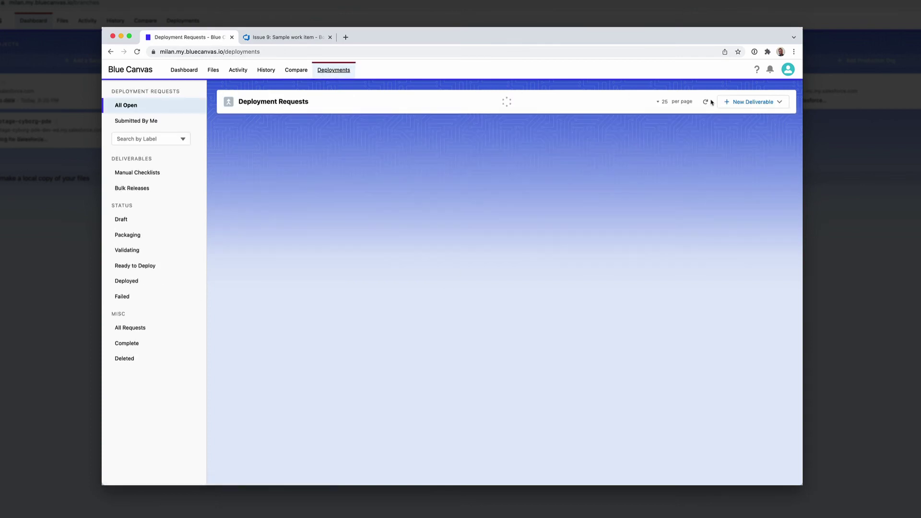
left_click(768, 105)
left_click(763, 120)
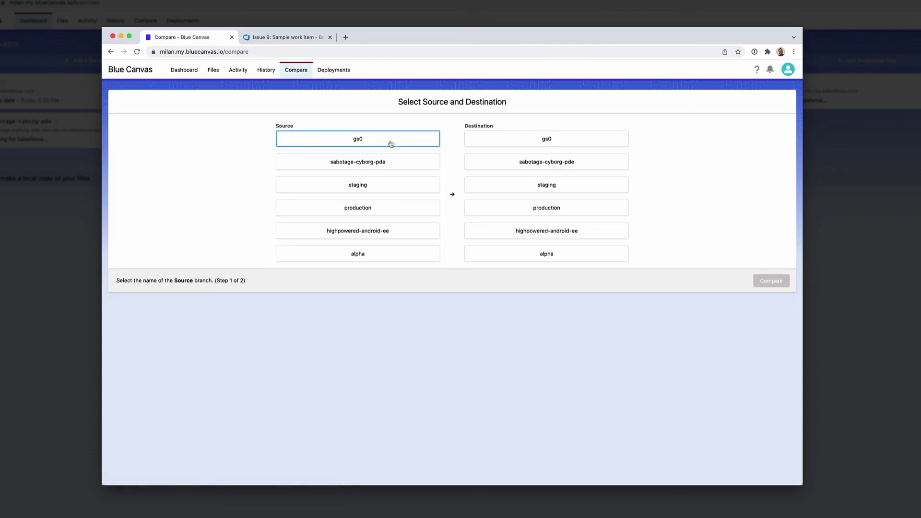
left_click(383, 191)
left_click(508, 208)
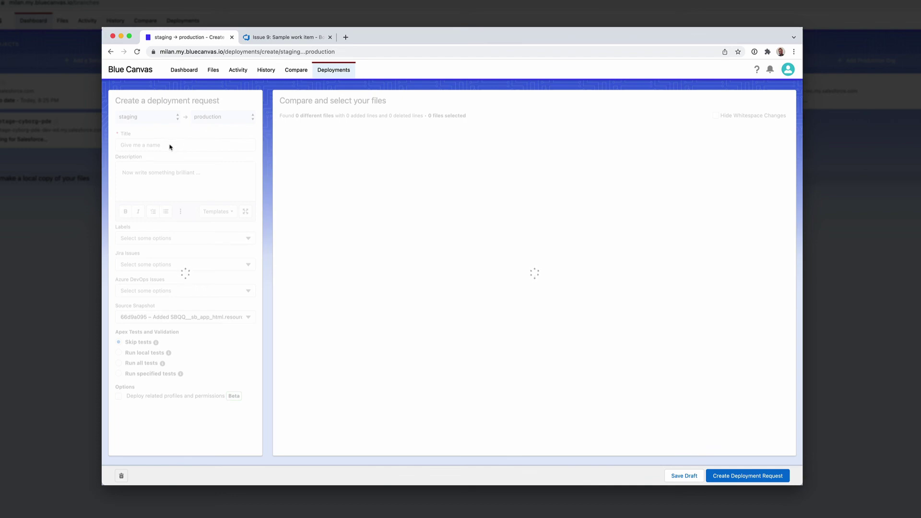
Title the deployment request "Azure Demo" and select the SchematizerDev.connectedApp file for deployment
left_click(170, 145)
type("Az")
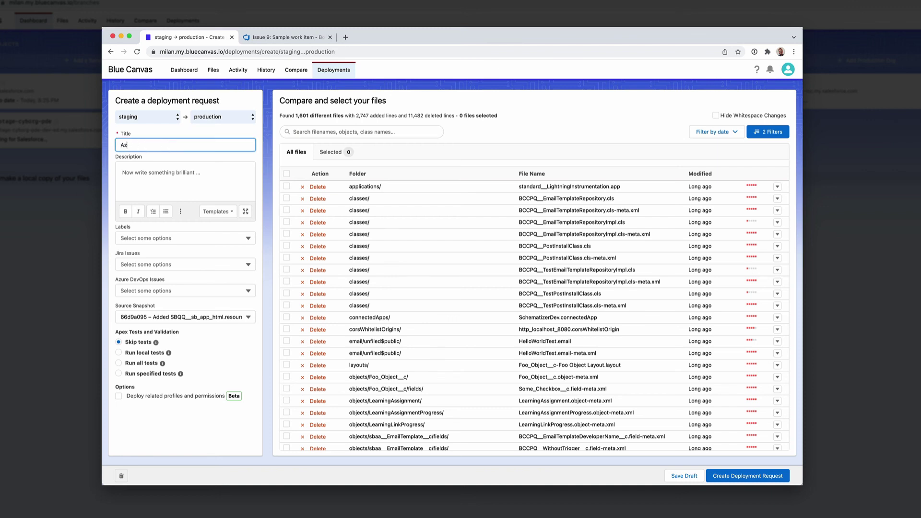
type("ure Demo")
left_click(287, 317)
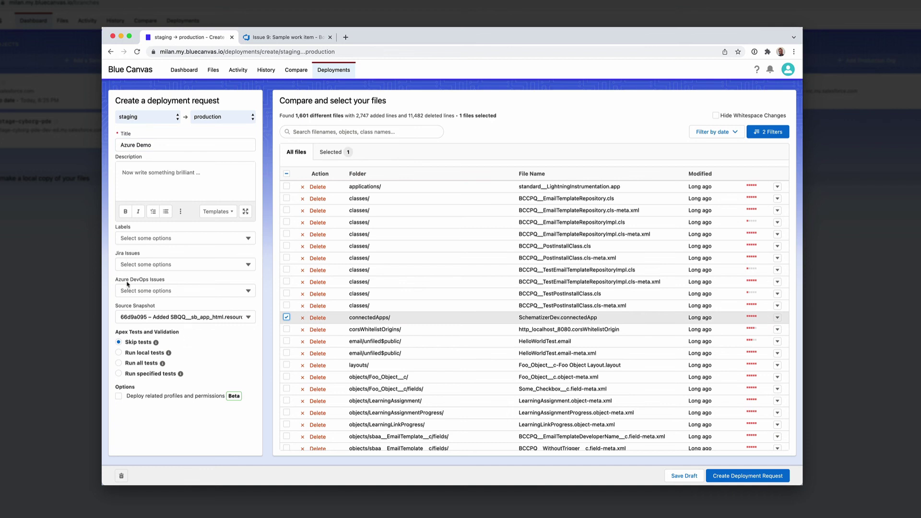
Link Azure DevOps issue 9, the sample work item, to the request and create the deployment request
left_click(164, 290)
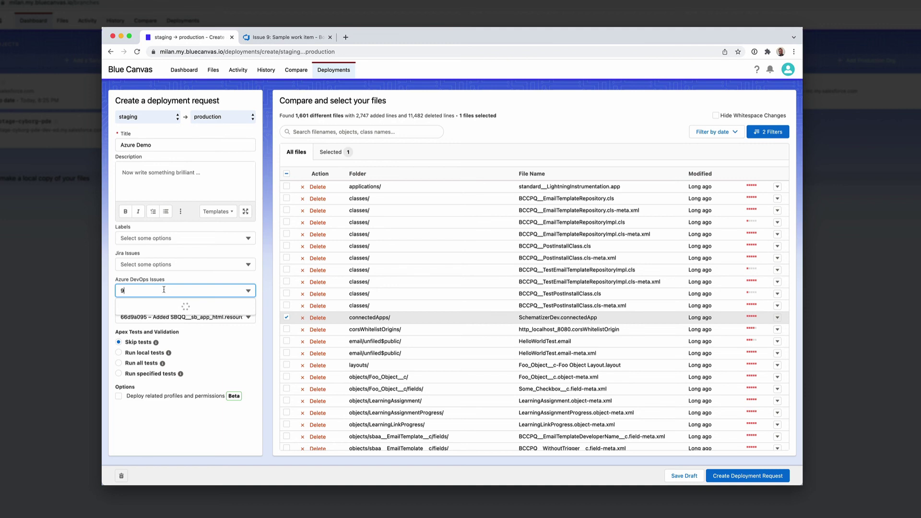
left_click(179, 310)
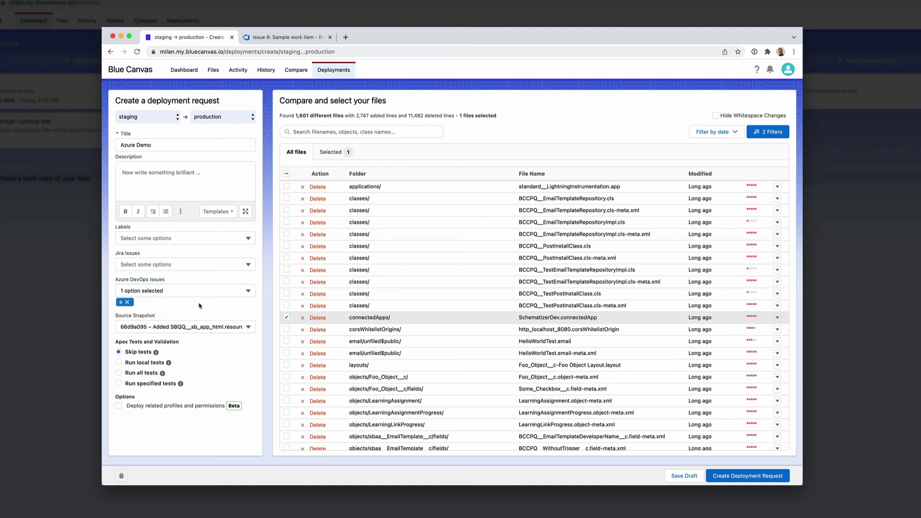
mouse_move(120, 303)
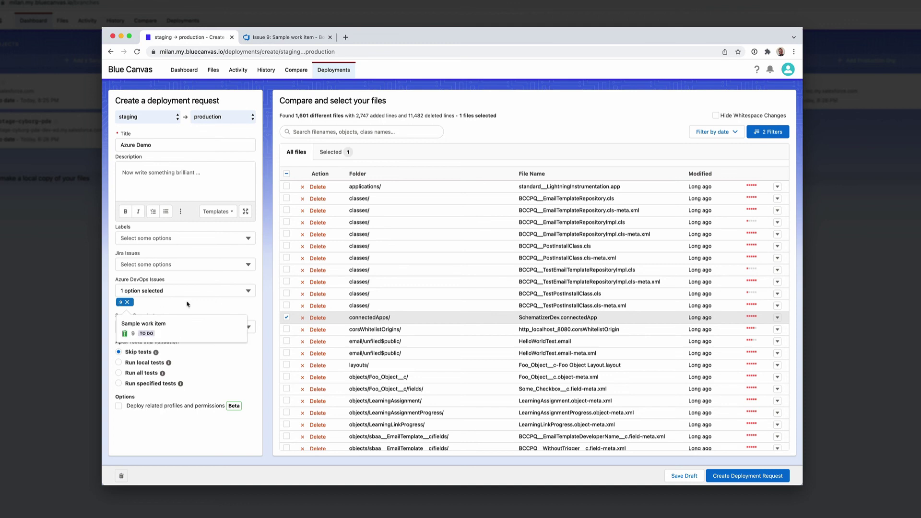
left_click(747, 476)
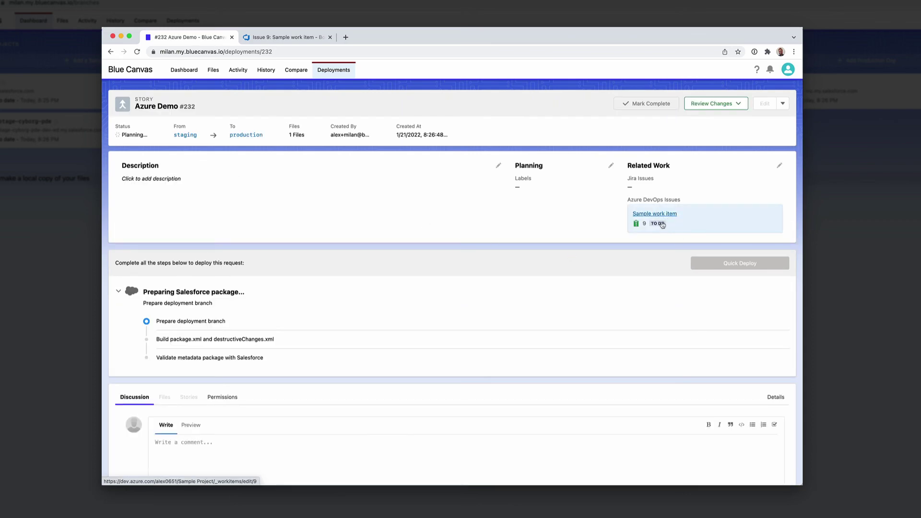
Open the linked sample work item in Azure DevOps and check its Blue Canvas entry for the Azure Demo deployment request
left_click(663, 225)
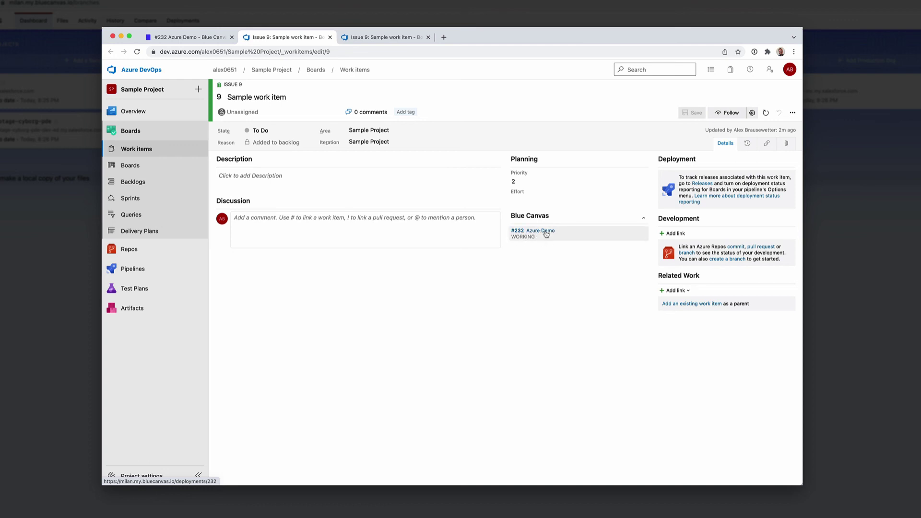
left_click(546, 232)
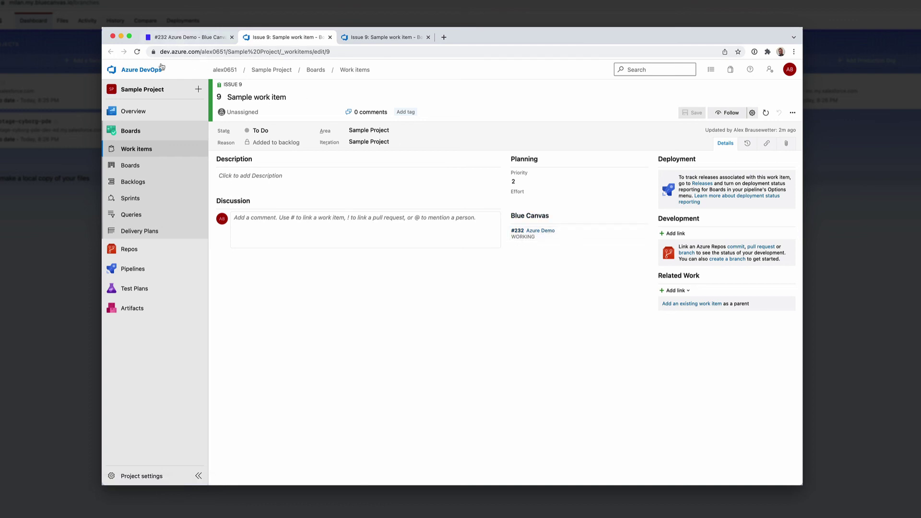